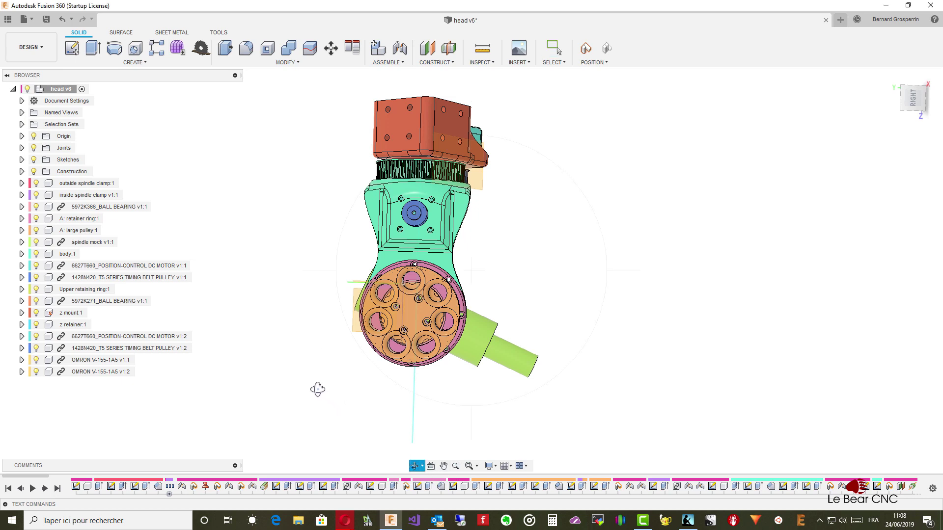
# Step: Orbit the spindle head from the right view to a tilted oblique view of the arm and pulleys
pyautogui.moveTo(318, 389)
pyautogui.mouseDown()
pyautogui.moveTo(299, 383)
pyautogui.moveTo(335, 412)
pyautogui.moveTo(437, 413)
pyautogui.moveTo(385, 411)
pyautogui.moveTo(395, 440)
pyautogui.moveTo(400, 407)
pyautogui.mouseUp()
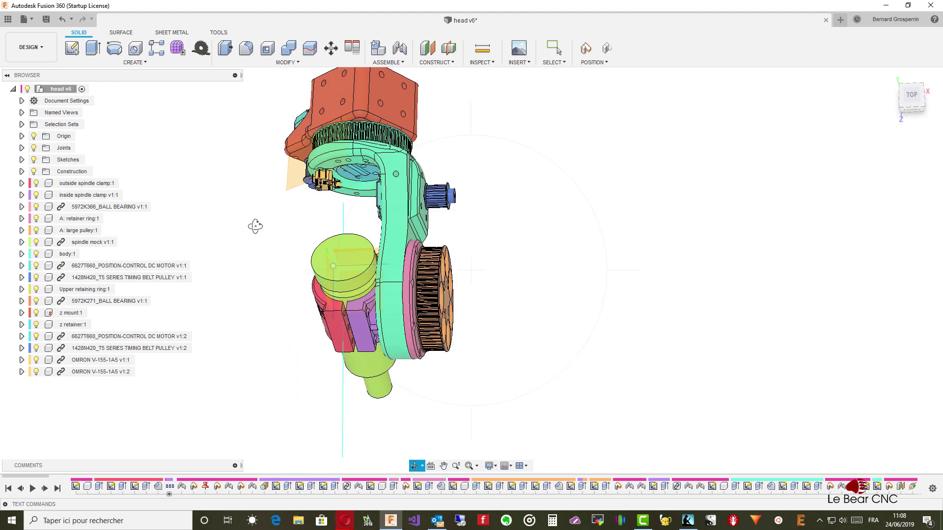
pyautogui.moveTo(255, 226)
pyautogui.mouseDown()
pyautogui.moveTo(244, 223)
pyautogui.moveTo(244, 244)
pyautogui.moveTo(275, 246)
pyautogui.moveTo(246, 243)
pyautogui.mouseUp()
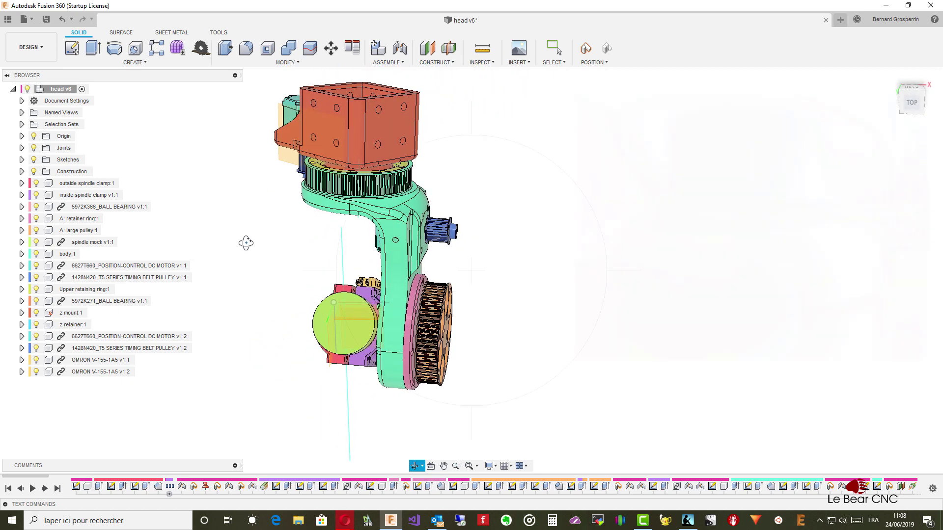
pyautogui.press('Escape')
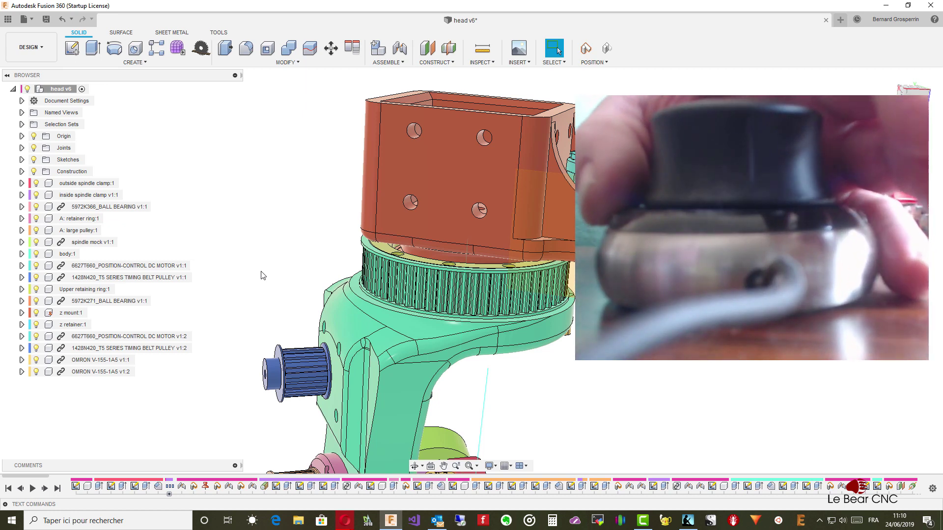
# Step: Snap the view to a standard side view (Vue de droite) from the right-click marking menu
pyautogui.rightClick(261, 275)
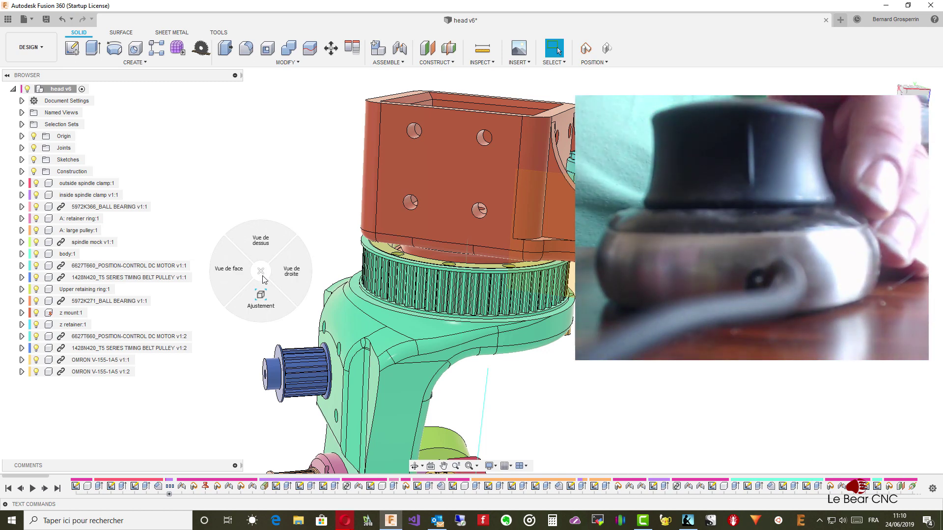
pyautogui.click(274, 270)
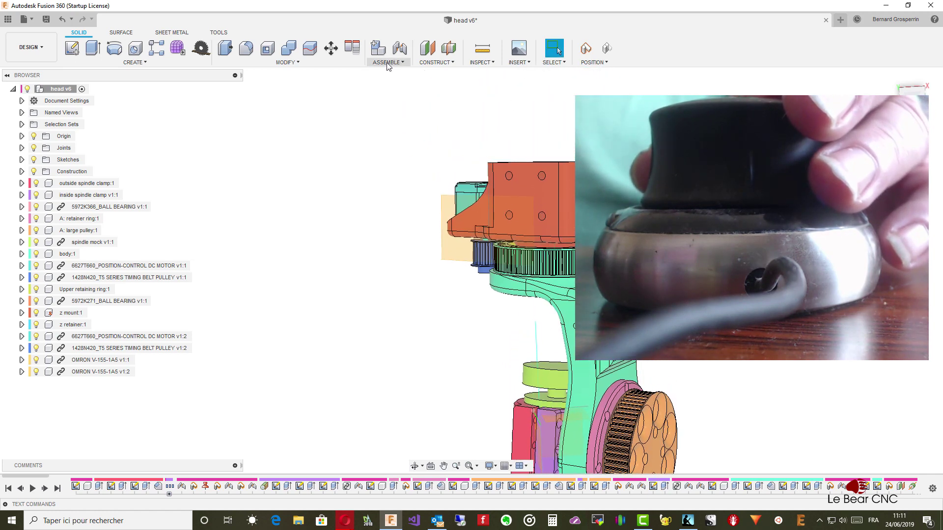
# Step: Switch off Component Color Cycling under INSPECT so the assembly shows grey
pyautogui.click(488, 63)
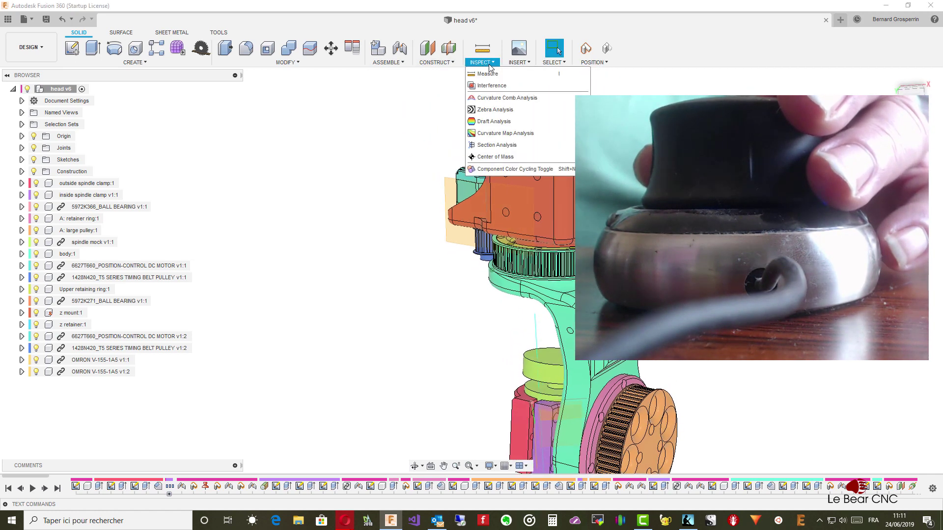
pyautogui.click(502, 170)
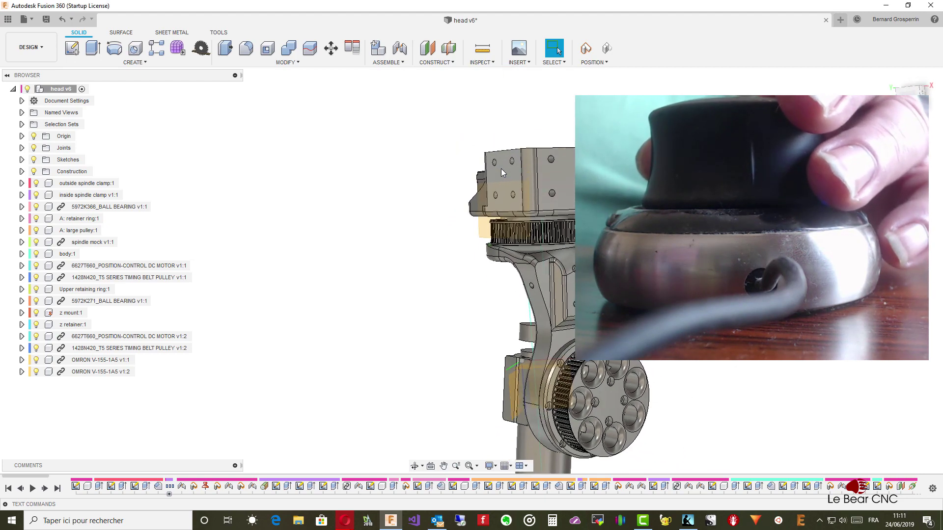